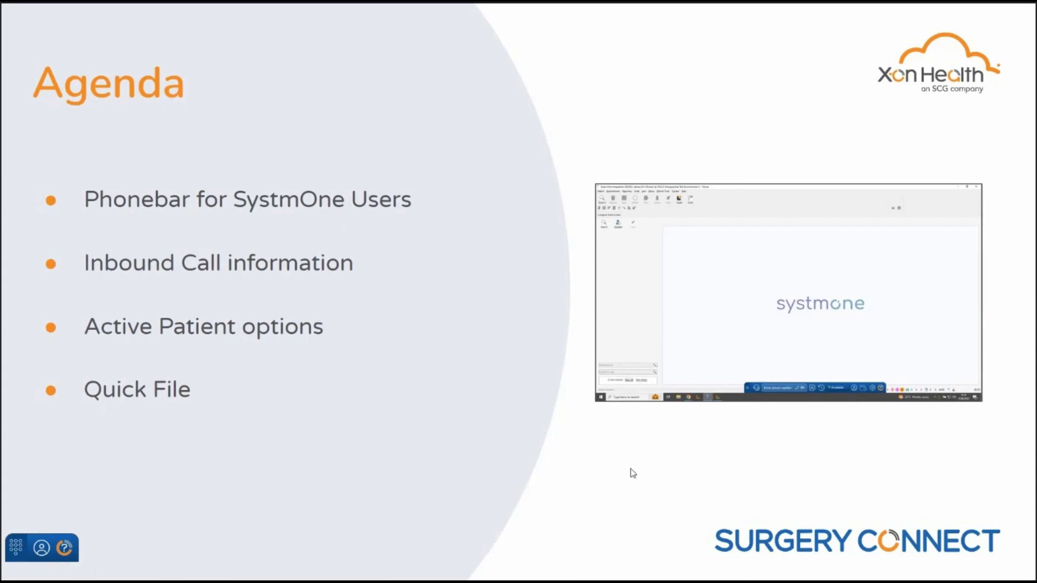
# Exit the full-screen Agenda slide and switch to the SystmOne window.
pyautogui.rightClick(712, 30)
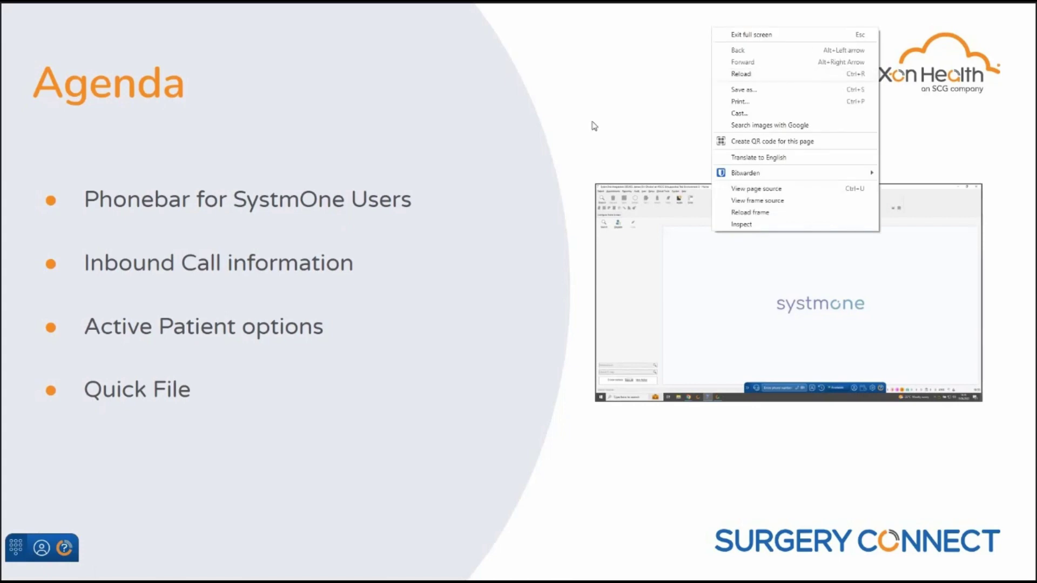
pyautogui.press('Escape')
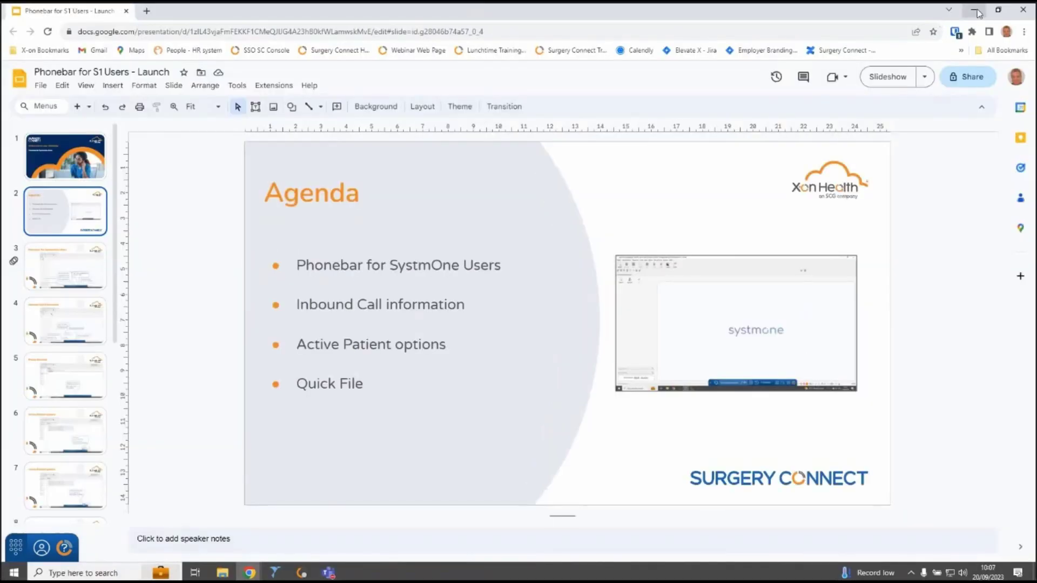
pyautogui.hotkey('alt', 'Tab')
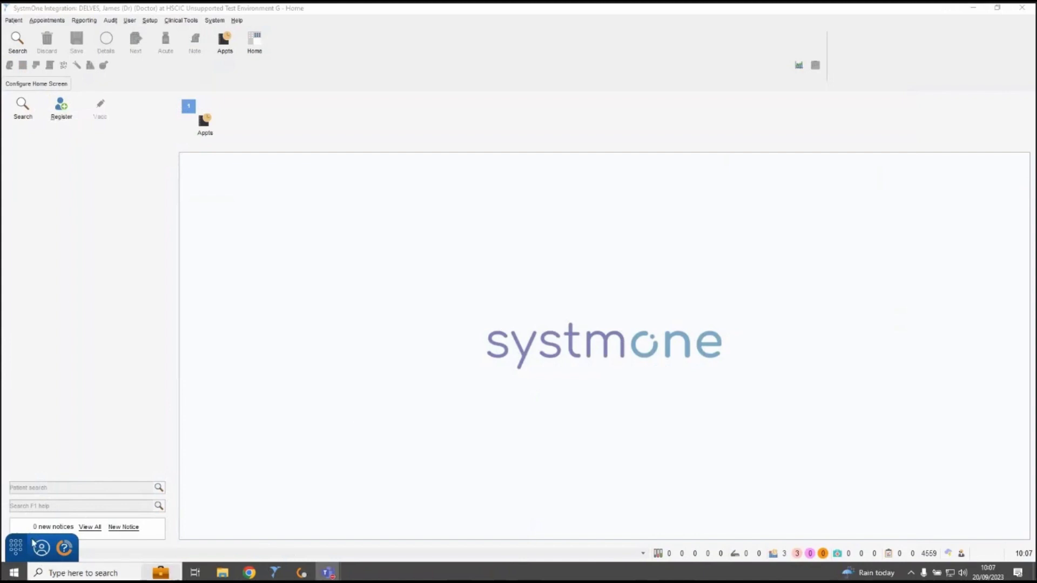
# Move the collapsed Phonebar along the lower edge towards the notification area and expand it to show all its controls.
pyautogui.moveTo(33, 543); pyautogui.dragTo(767, 557)
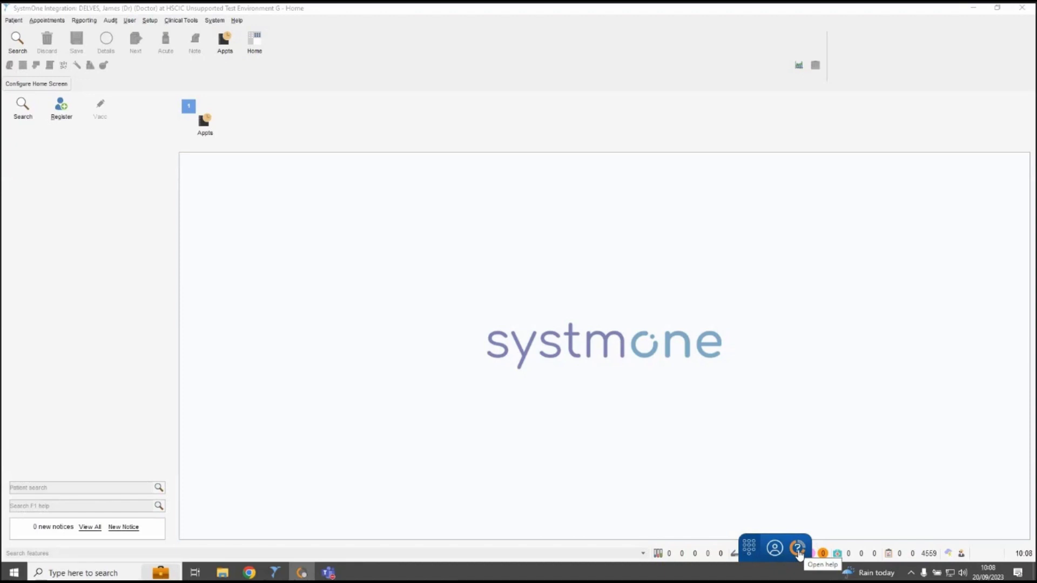
pyautogui.click(749, 549)
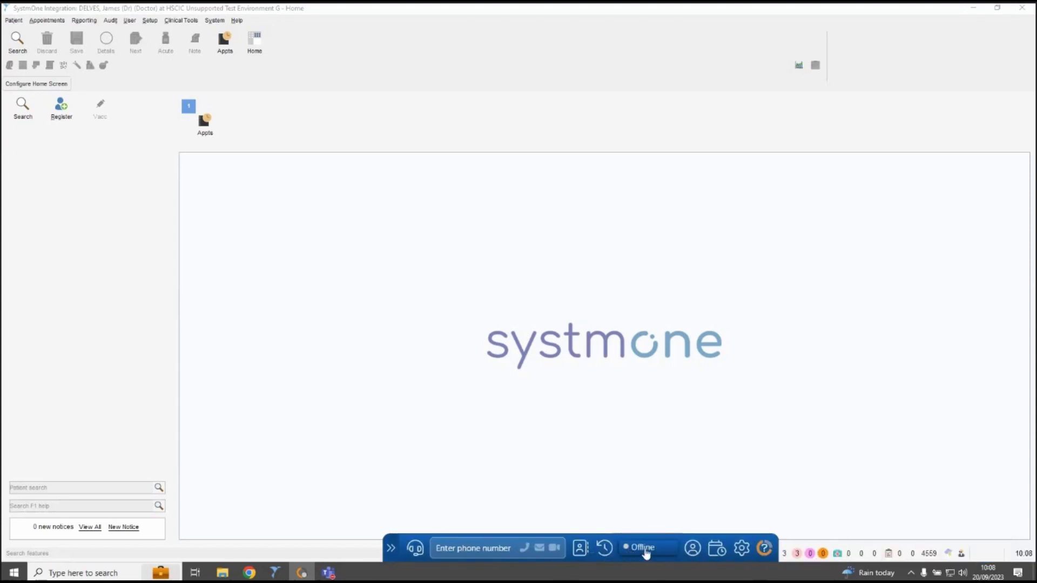
# Review the softphone, mobile and deskphone login options in the Device Manager and close it.
pyautogui.click(415, 550)
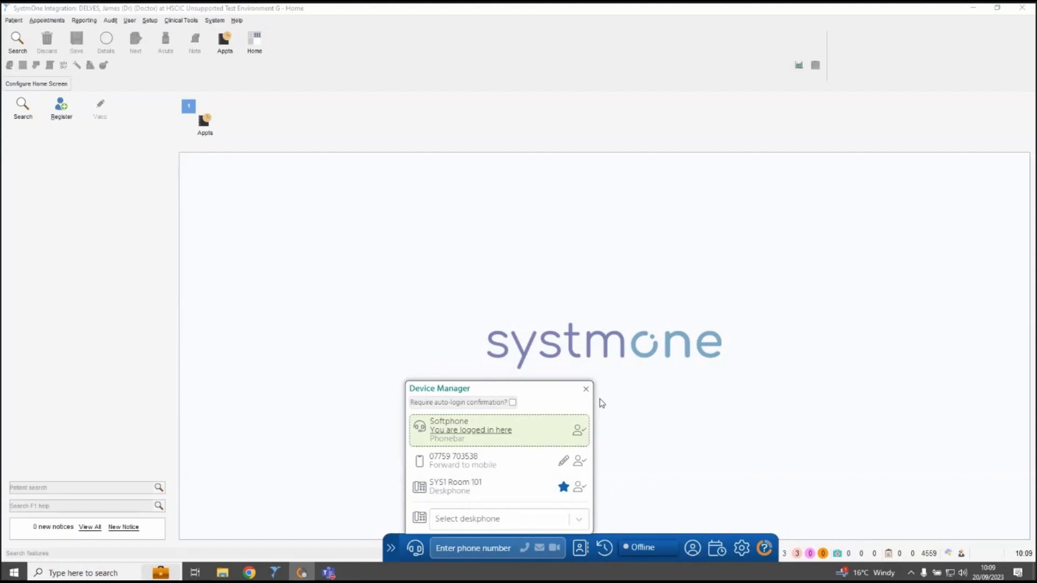
pyautogui.click(586, 390)
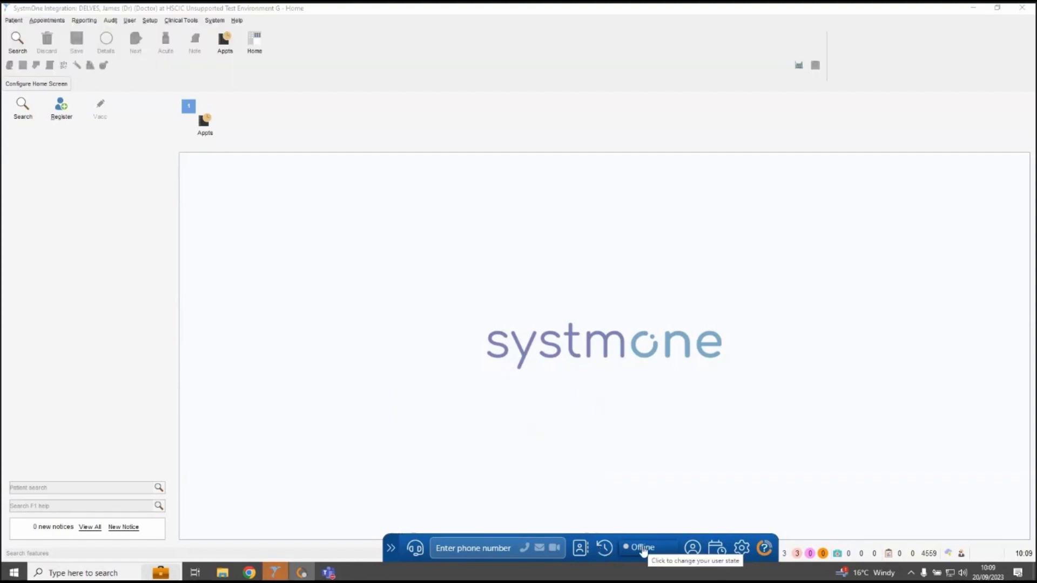
# Unlock SystmOne with the account password, set the Phonebar user status to Available and close the status options.
pyautogui.click(643, 549)
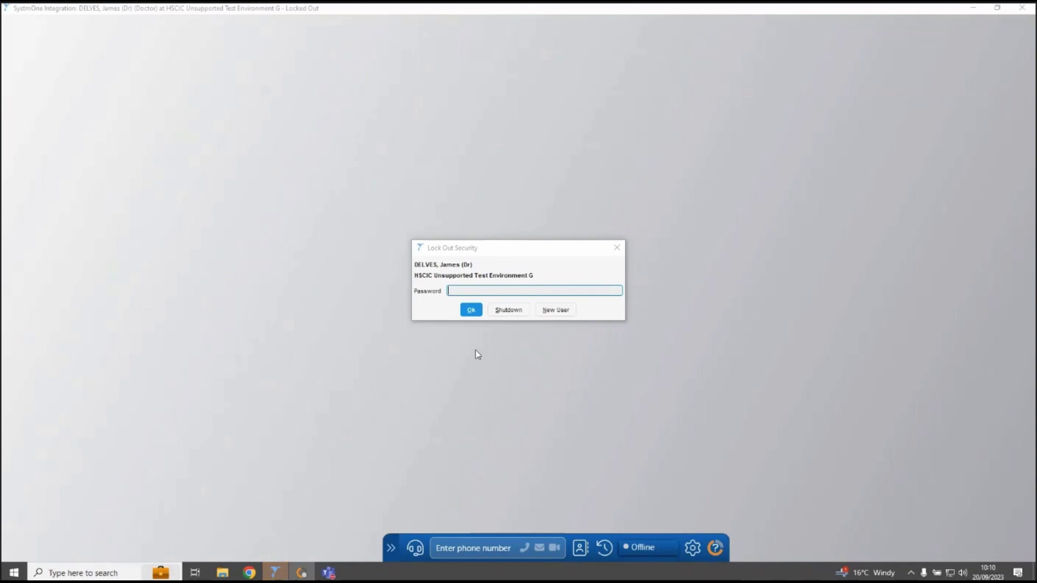
pyautogui.click(464, 292)
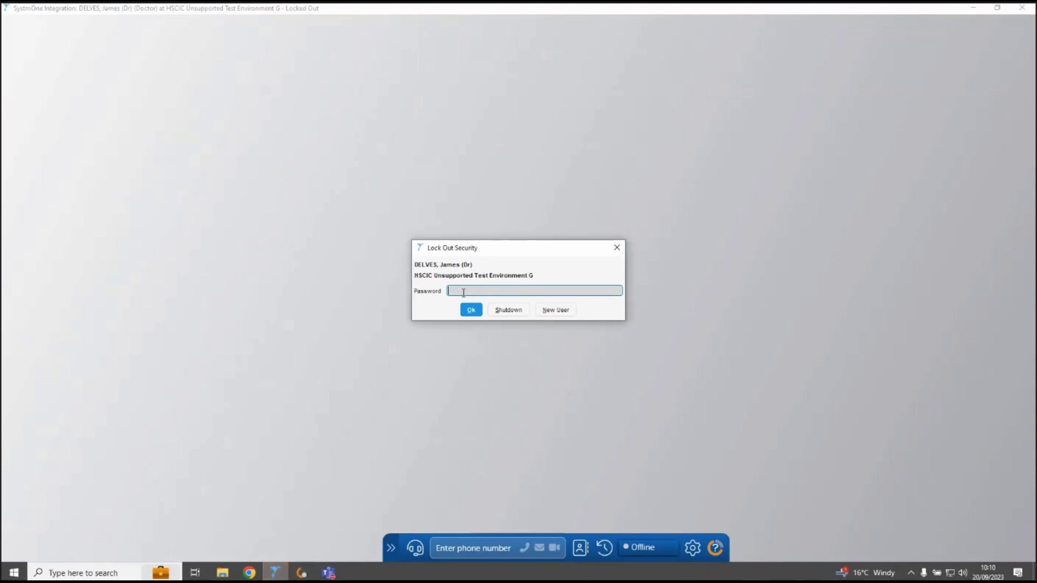
pyautogui.press('Return')
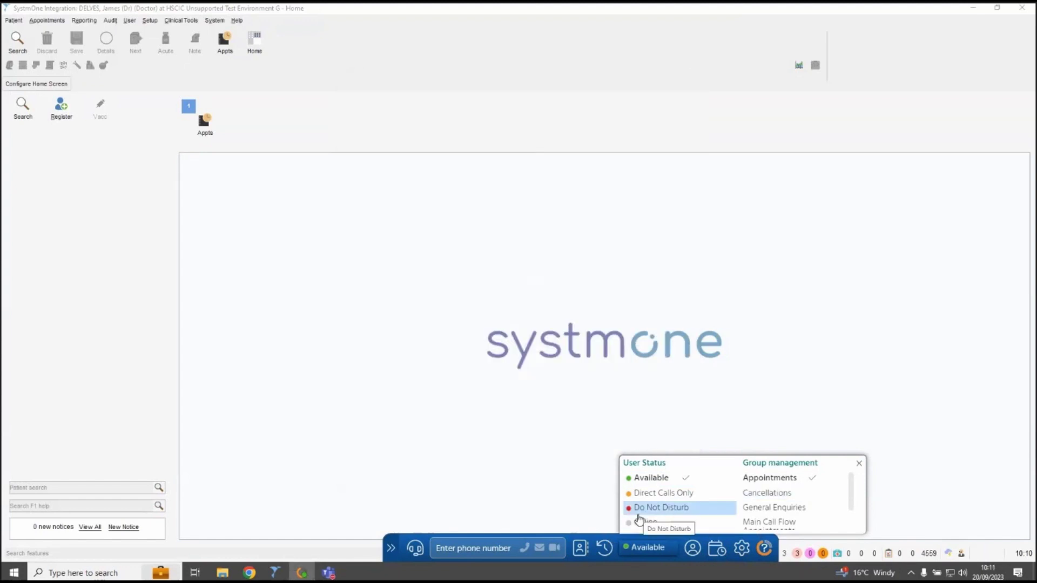
pyautogui.click(859, 465)
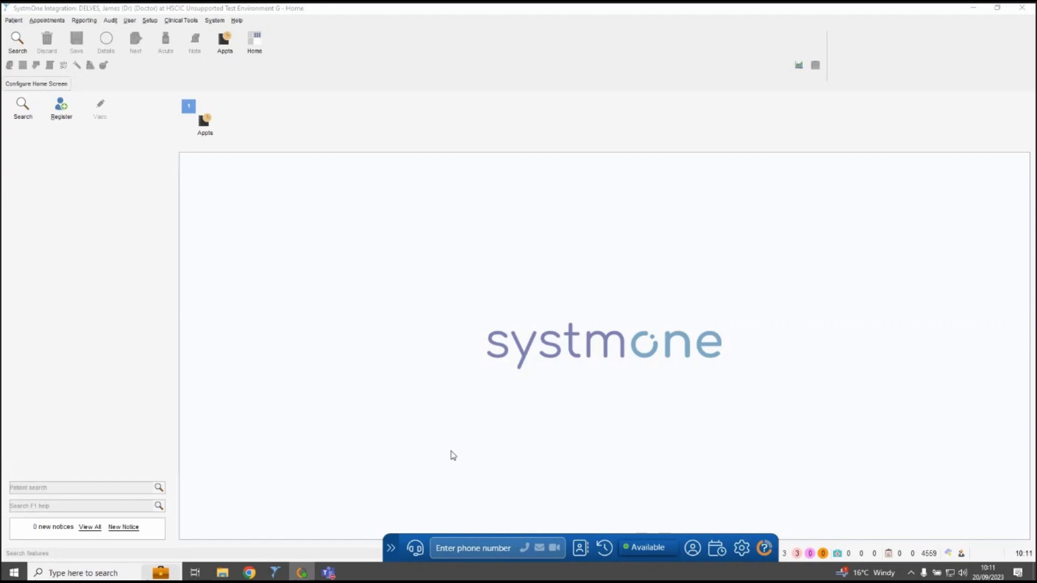
# View the colleagues in the Phonebar contacts and close the list.
pyautogui.click(580, 551)
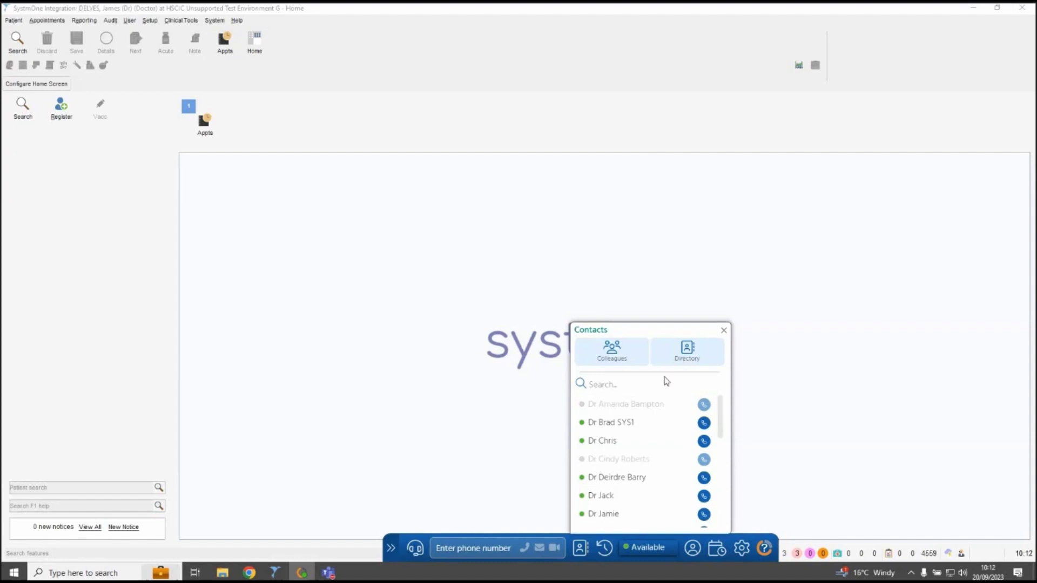
pyautogui.click(724, 330)
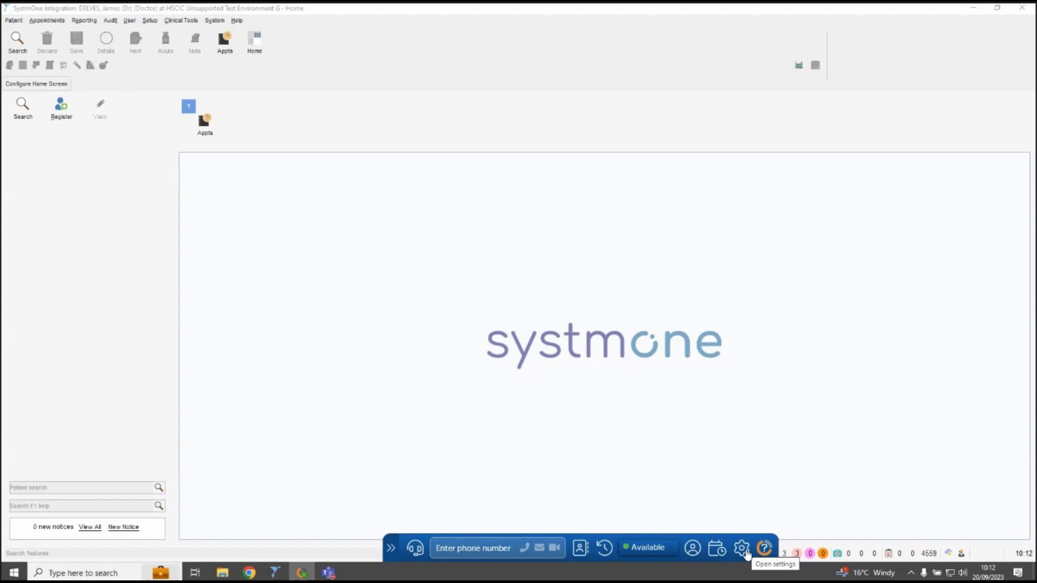
# Review the Phonebar's application preferences and its audio and video equipment settings, leaving them as they are.
pyautogui.click(742, 548)
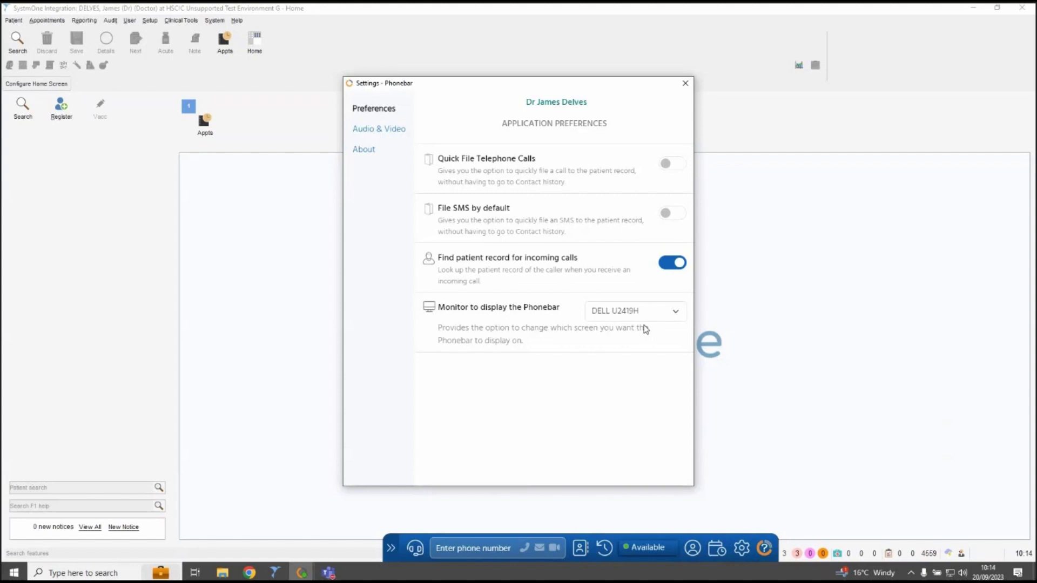
pyautogui.click(382, 129)
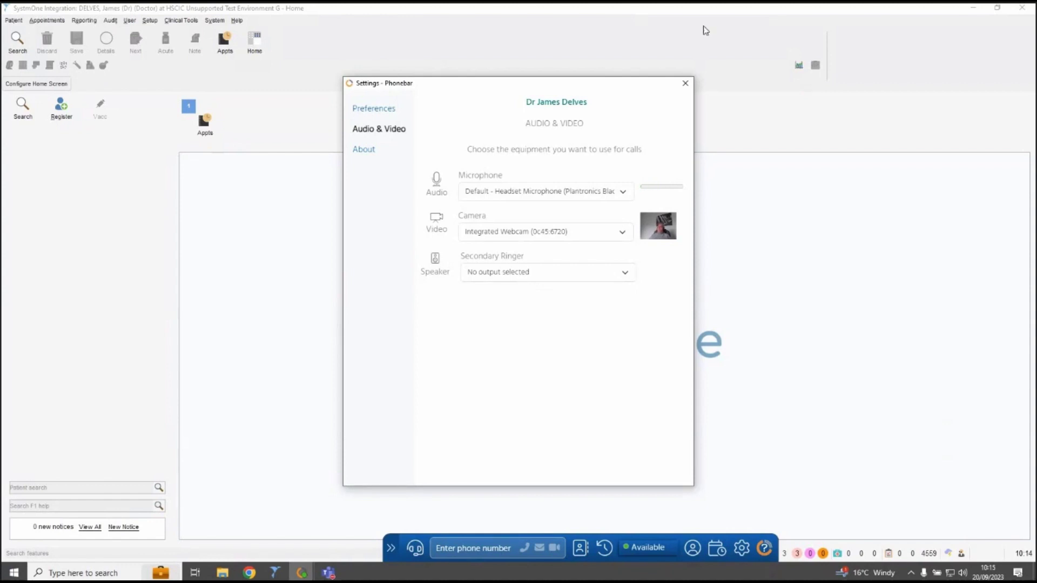
pyautogui.click(686, 82)
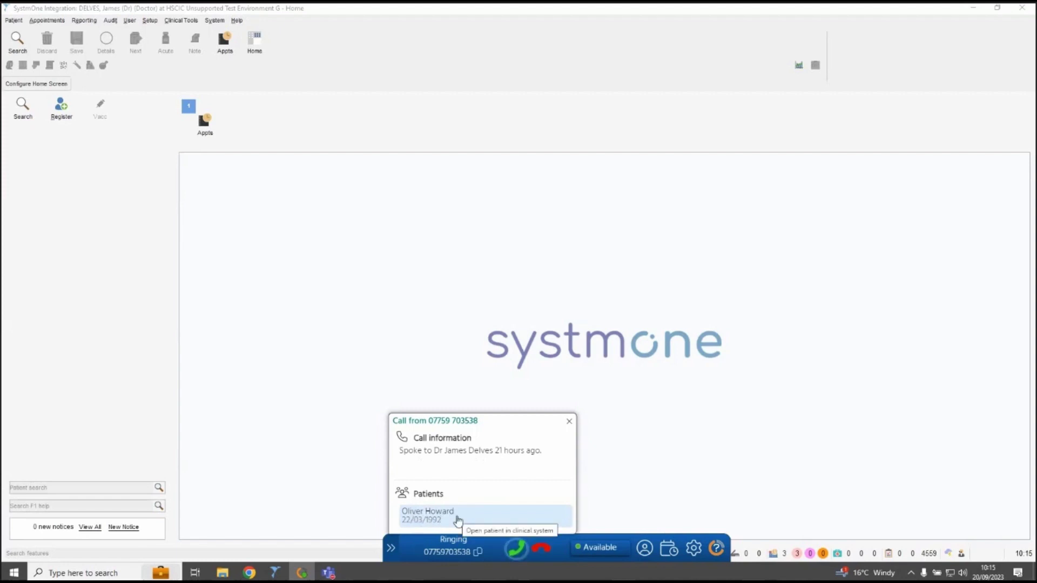
# Answer the incoming call and open the matched caller's patient record in SystmOne.
pyautogui.click(516, 549)
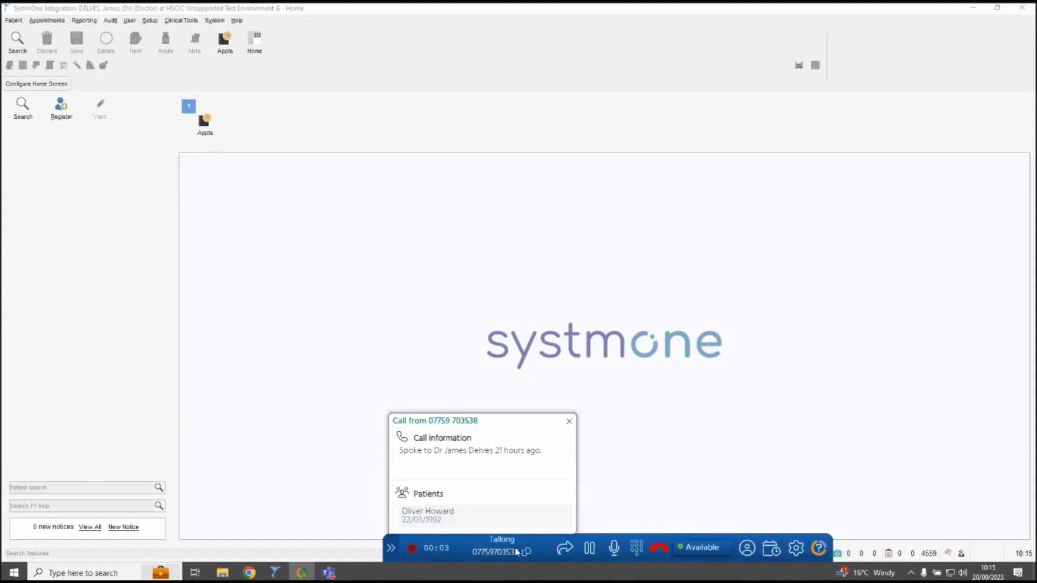
pyautogui.click(418, 516)
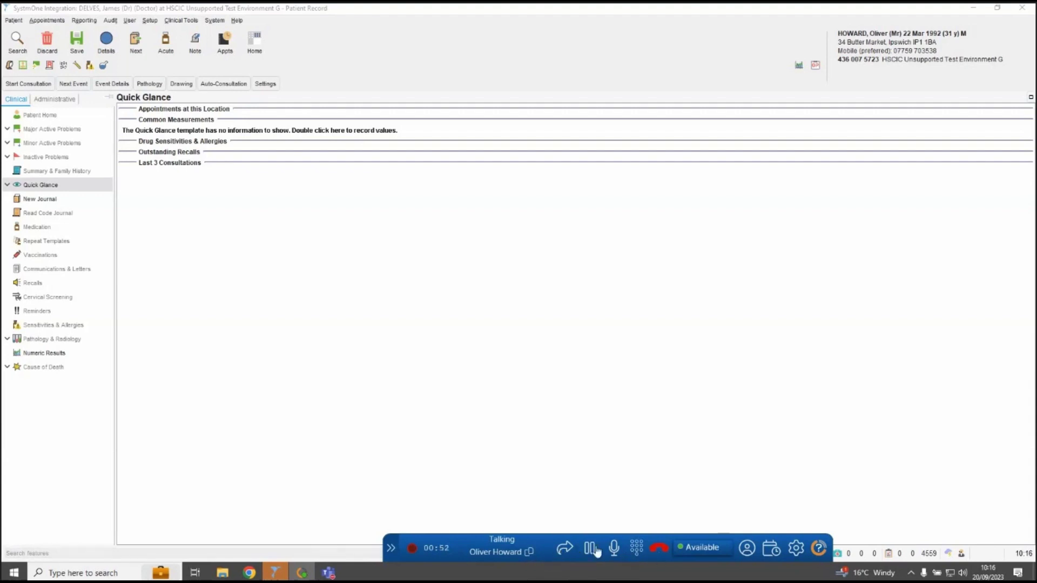
# Examine the call transfer options for colleagues and directory entries, and close them without transferring the call.
pyautogui.click(565, 551)
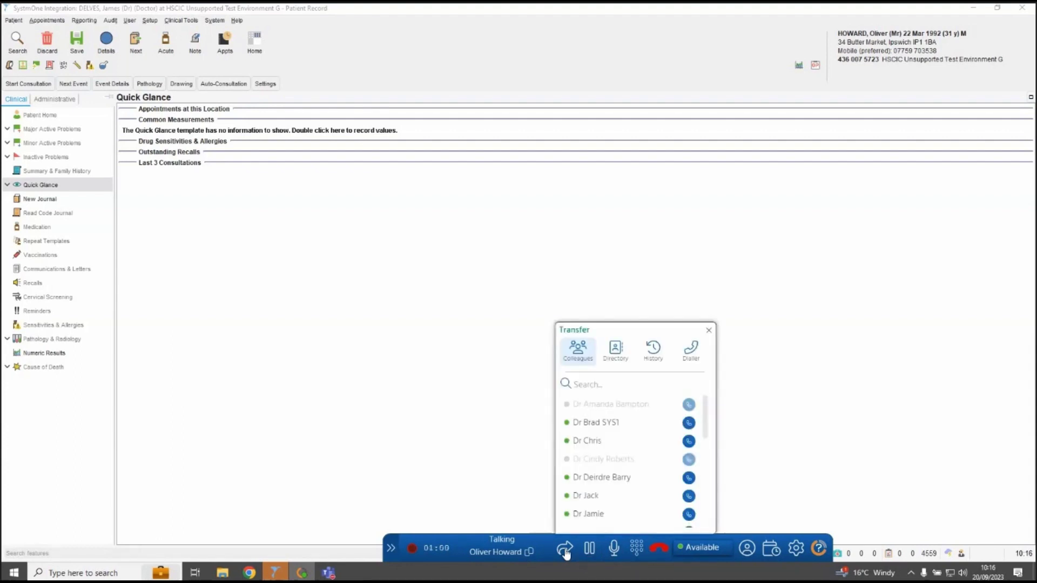
pyautogui.click(589, 383)
pyautogui.click(615, 360)
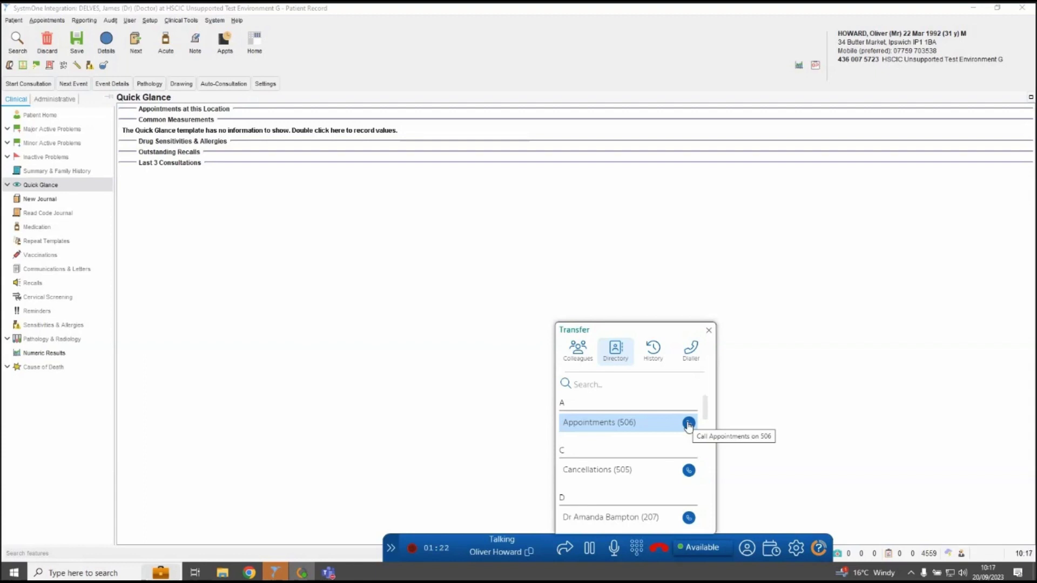
pyautogui.click(709, 330)
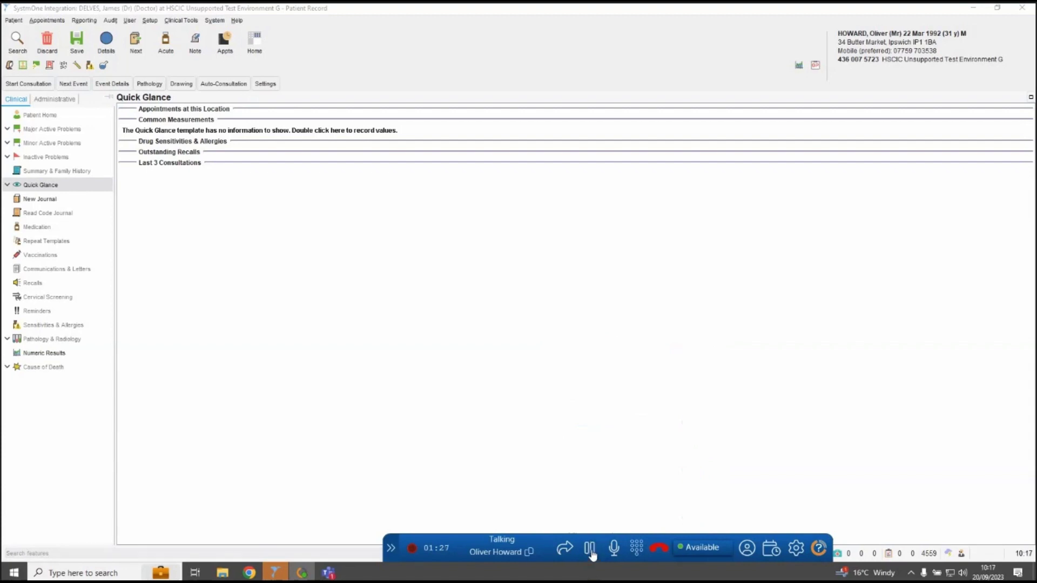
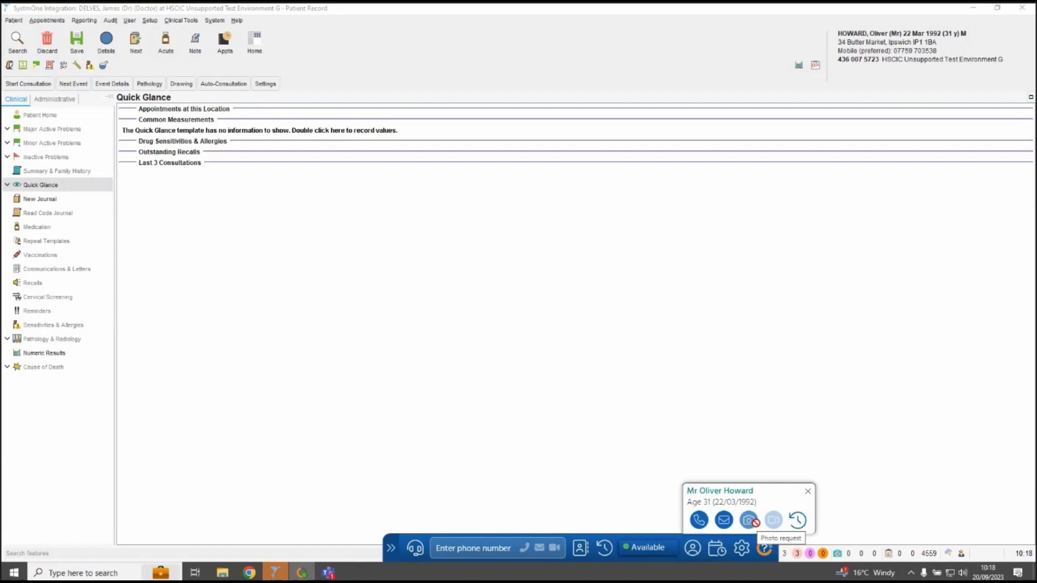
# Open the patient's contact history, select the calls from today 10:15 and yesterday 12:55, and close the history.
pyautogui.click(798, 521)
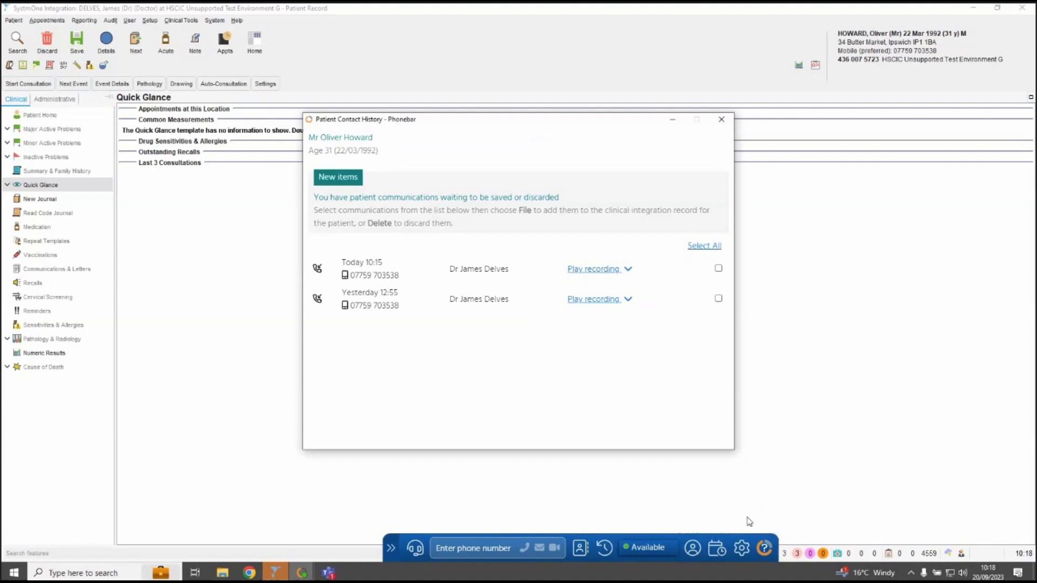
pyautogui.click(718, 269)
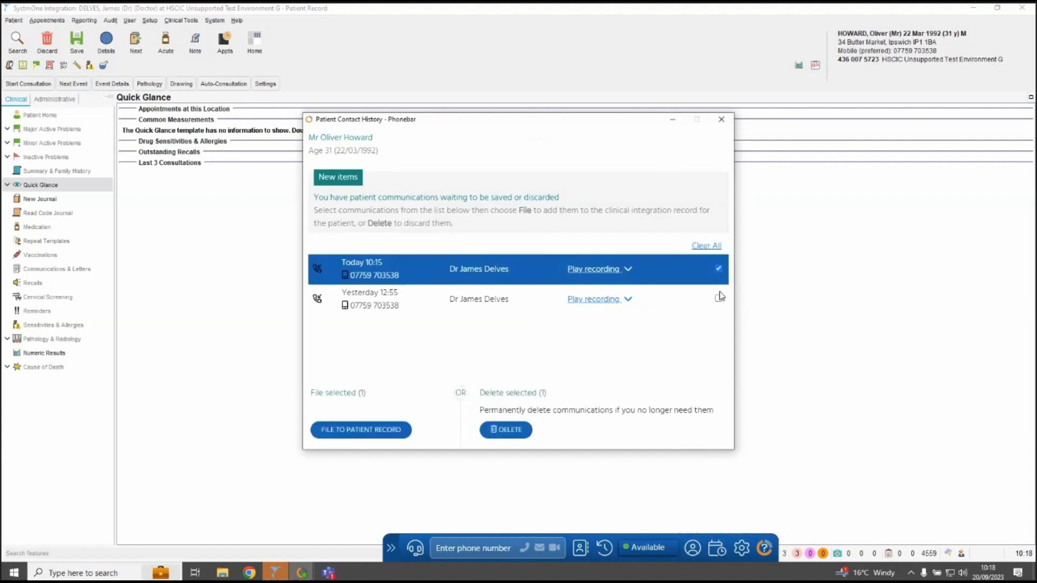
pyautogui.click(718, 299)
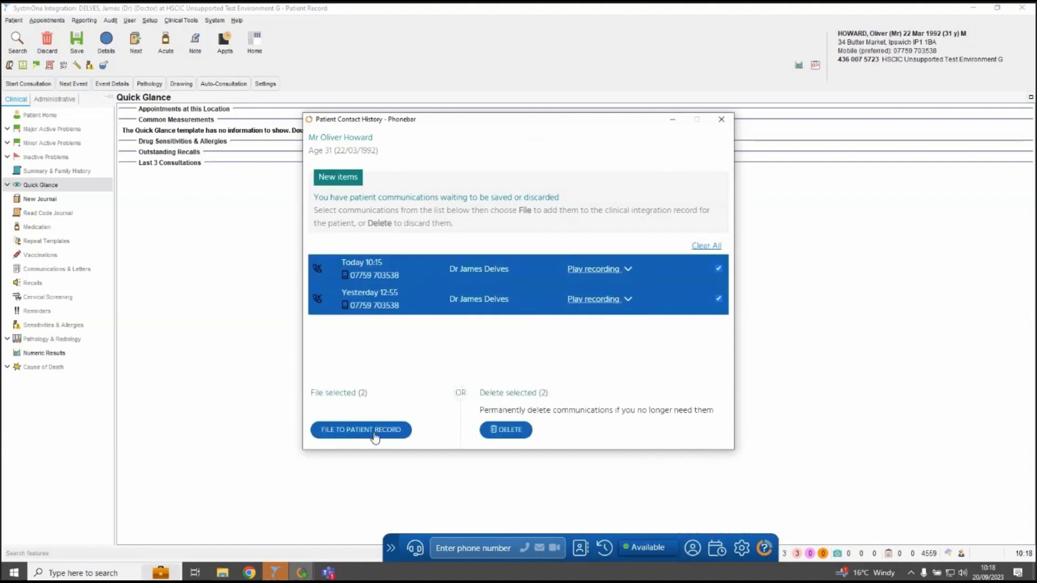
pyautogui.click(729, 126)
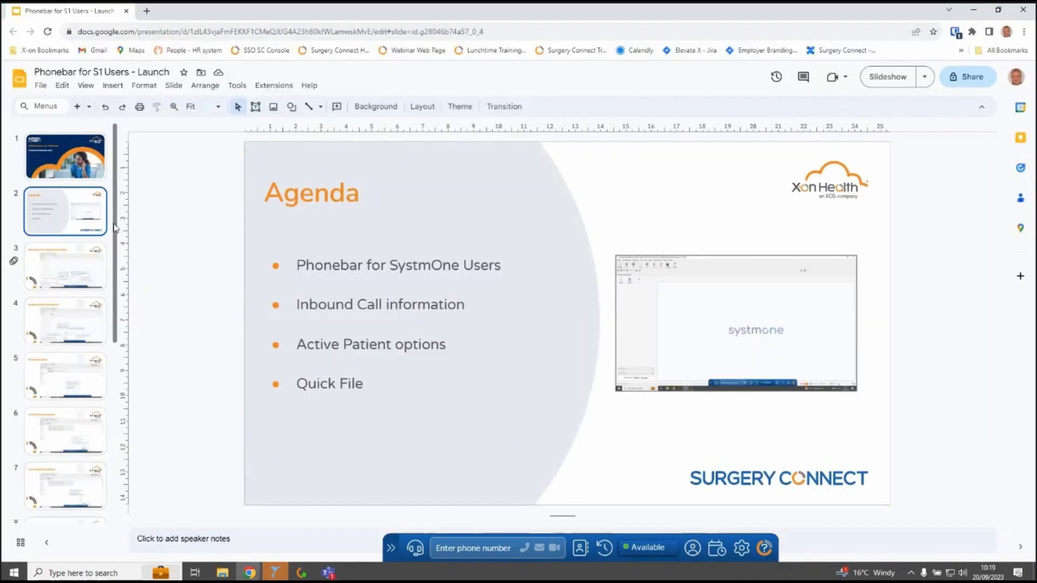
# Find the Upgrade Process slide, number 12, in the Phonebar for S1 Users presentation and start the slideshow from it.
pyautogui.scroll(-2, 115, 301)
pyautogui.scroll(2, 111, 270)
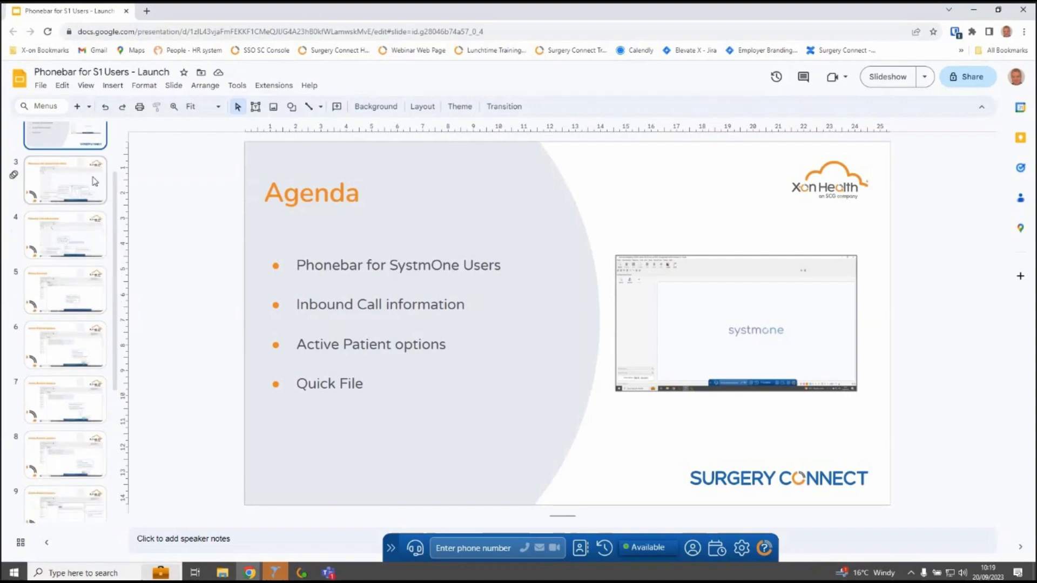
pyautogui.moveTo(114, 232); pyautogui.dragTo(114, 366)
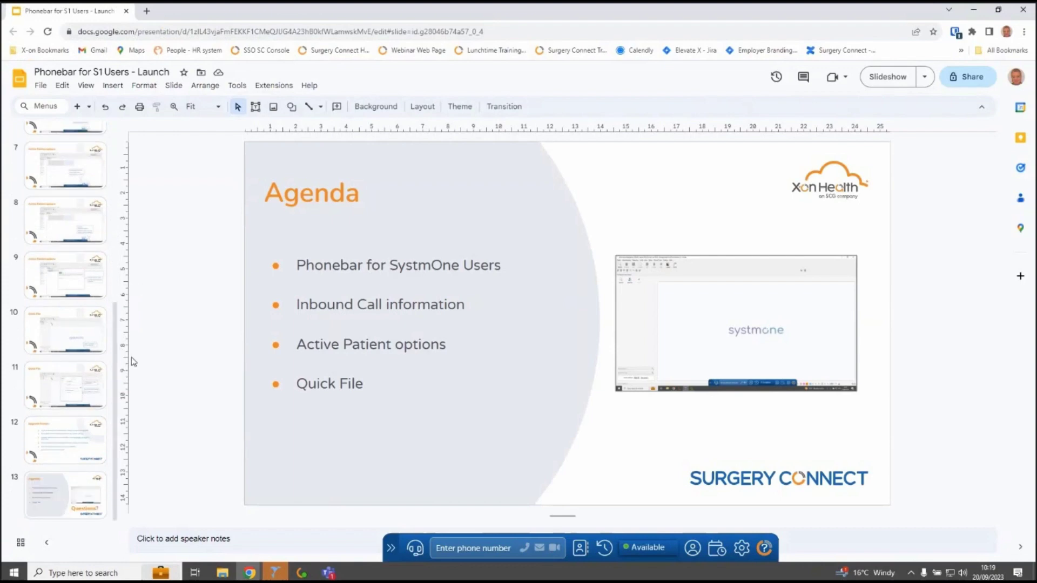
pyautogui.click(75, 425)
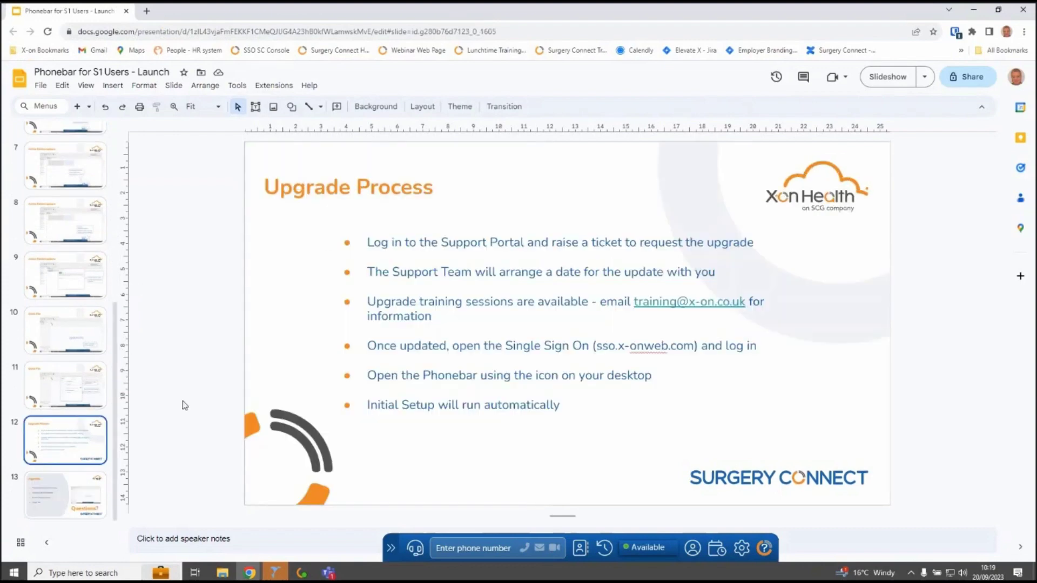
pyautogui.click(881, 82)
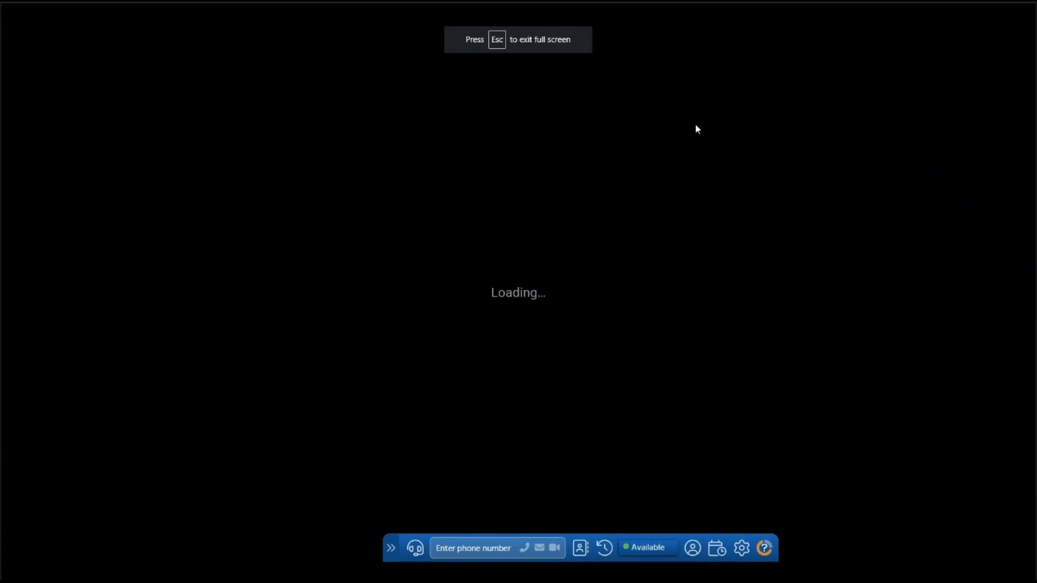